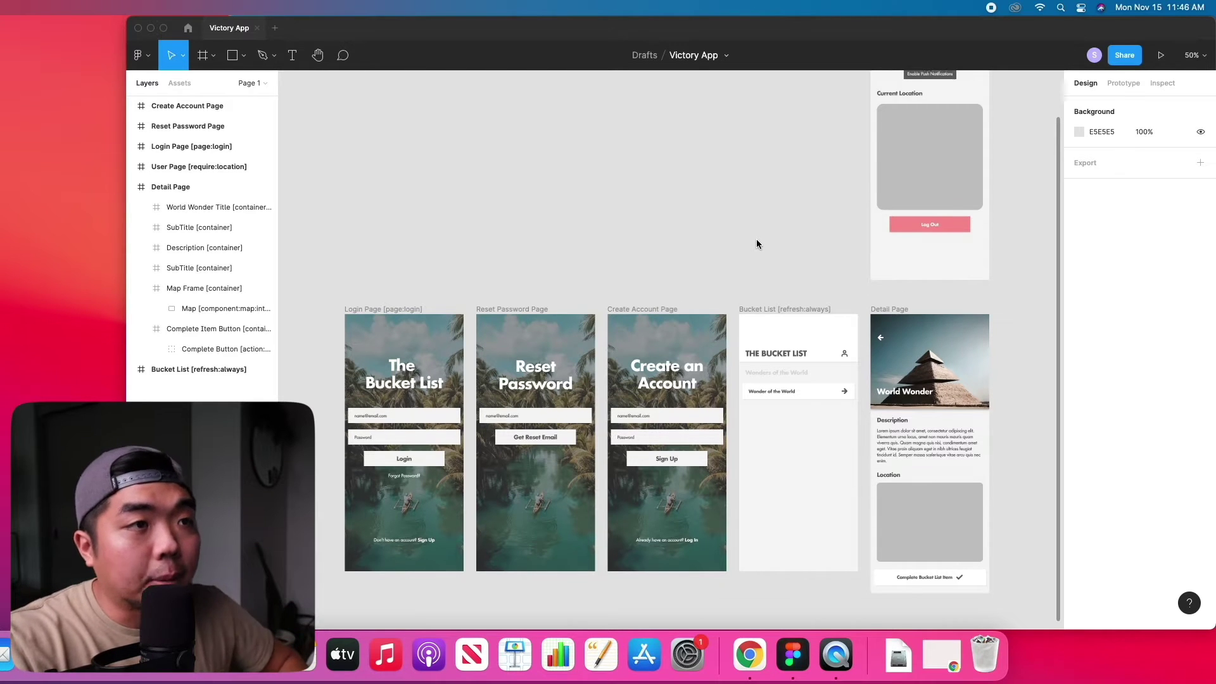
- Scroll the canvas until the User Page frame with its Current Location map placeholder is visible
scroll(753, 241, "up", 2)
scroll(716, 258, "right", 7)
scroll(716, 261, "up", 2)
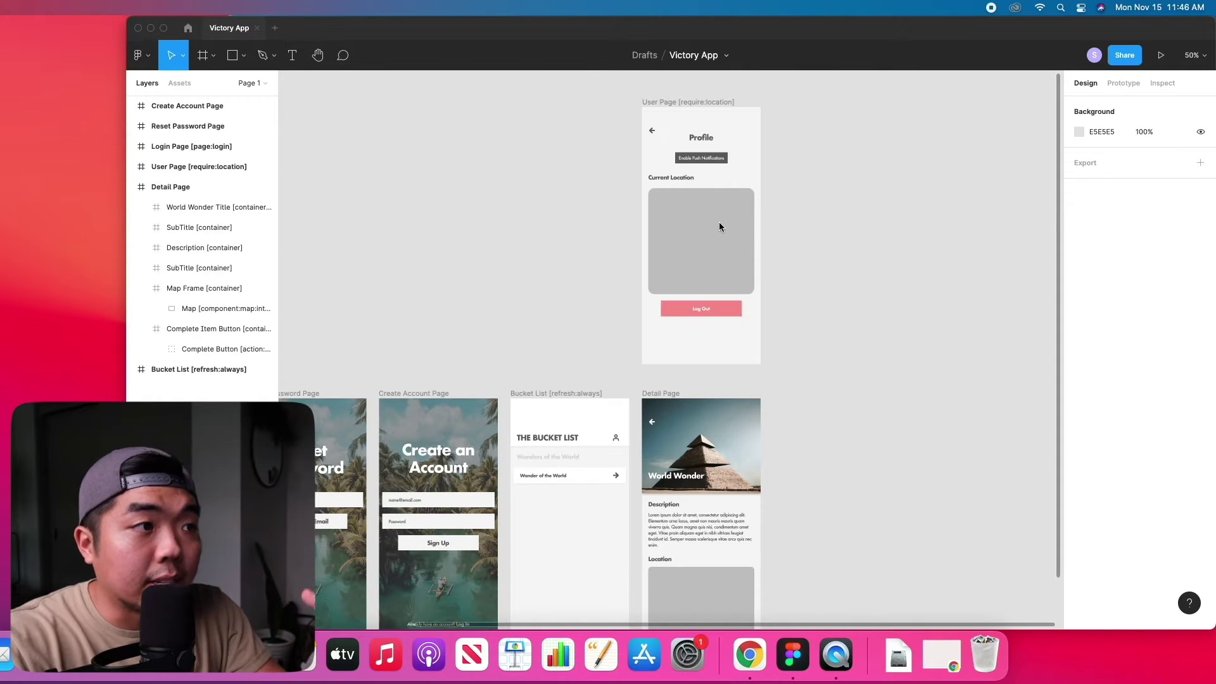
- In Safari, find the Share Location entry in the Bravo Tags Master List
key("ctrl+Up")
left_click(674, 344)
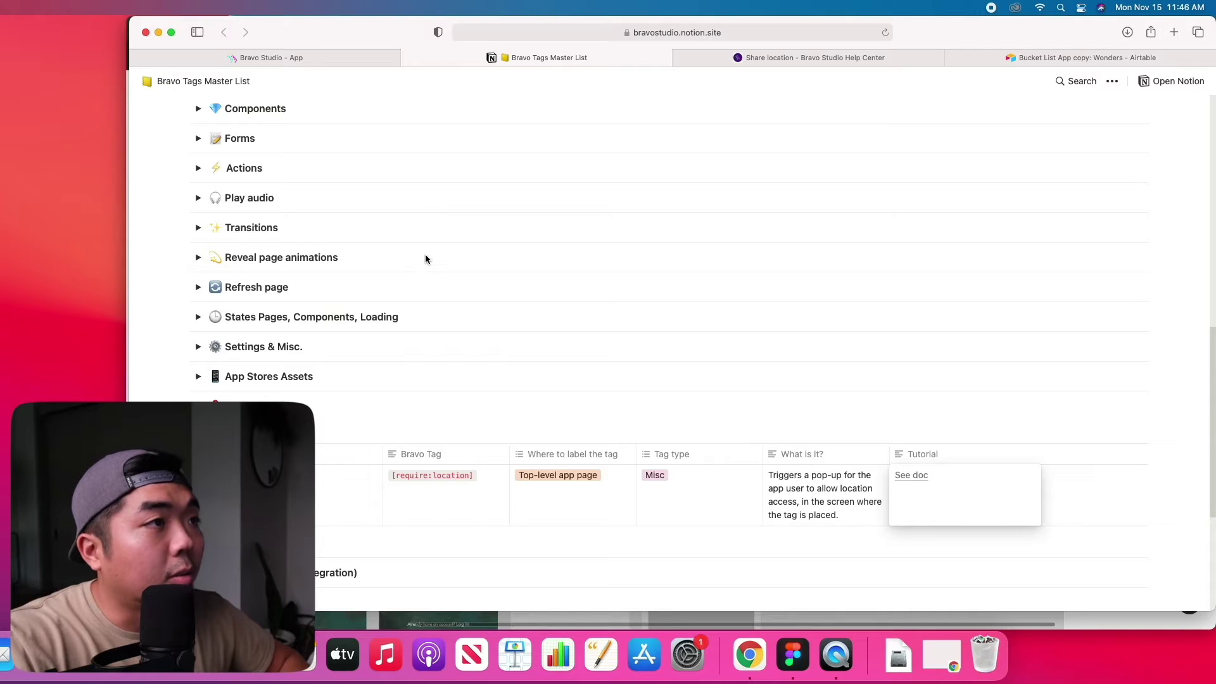
key("Escape")
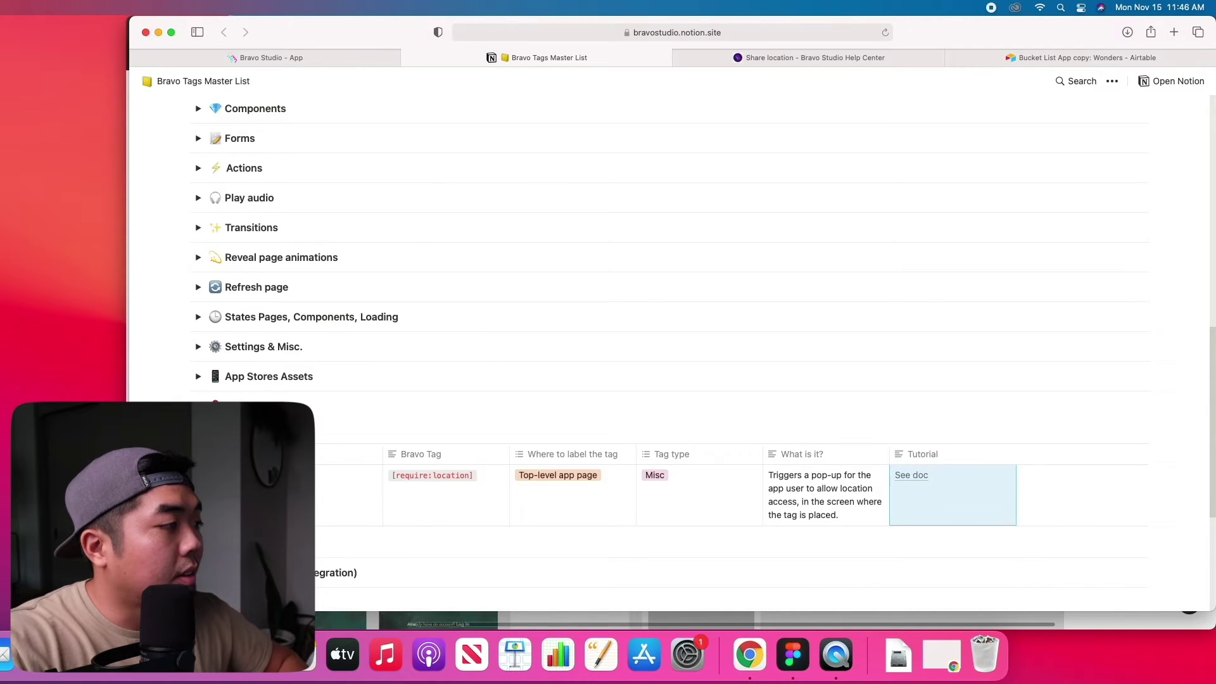
scroll(251, 396, "down", 3)
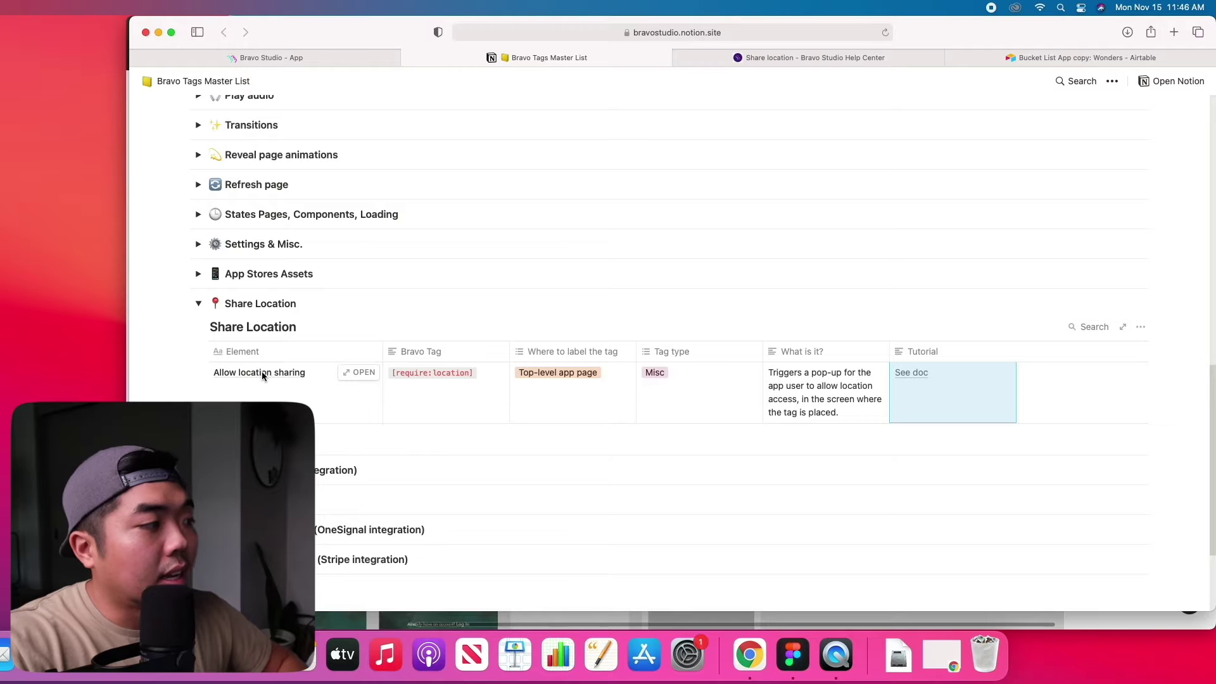
- Open the Share location help article at its top, showing the [require:location] page tag
right_click(873, 110)
left_click(830, 61)
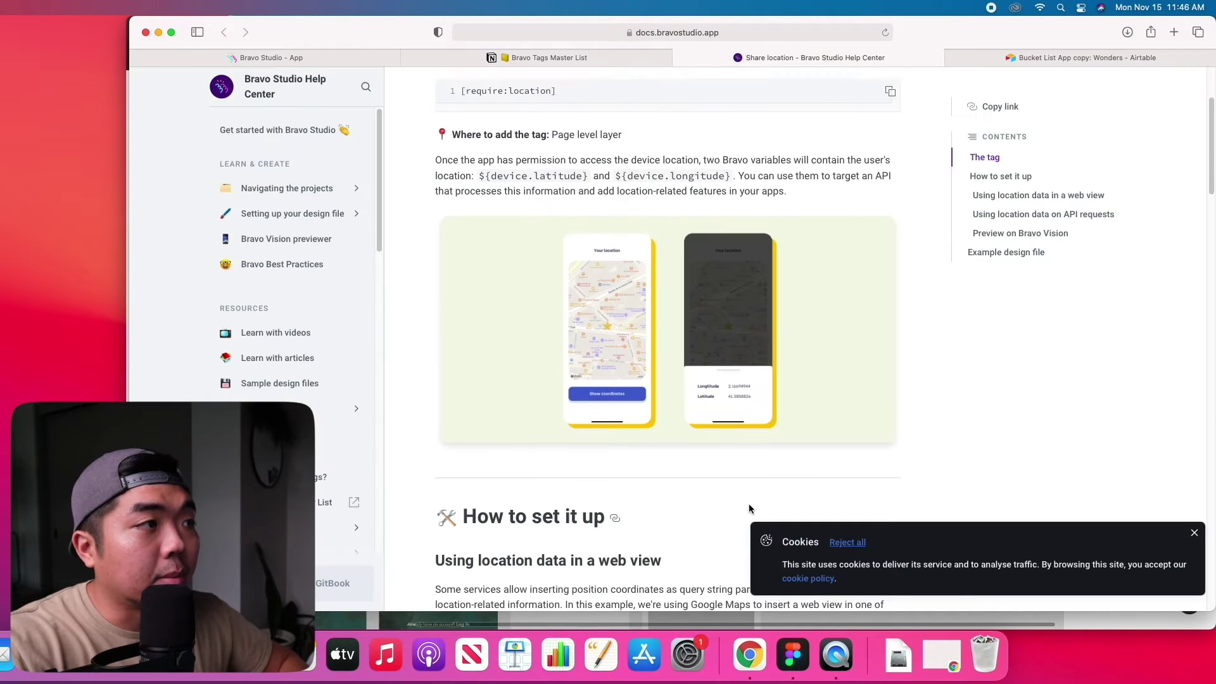
scroll(735, 494, "up", 2)
scroll(643, 289, "up", 4)
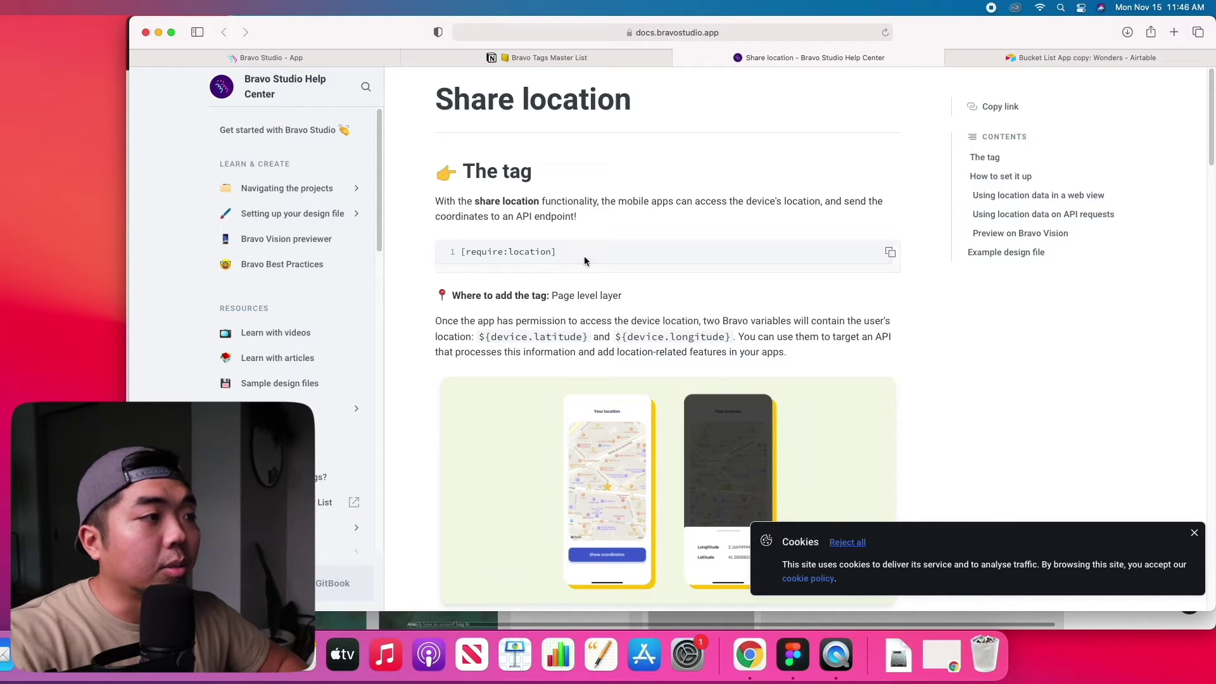
- In Figma, collapse Detail Page and confirm the User Page name ends in [require:location]
key("ctrl+Up")
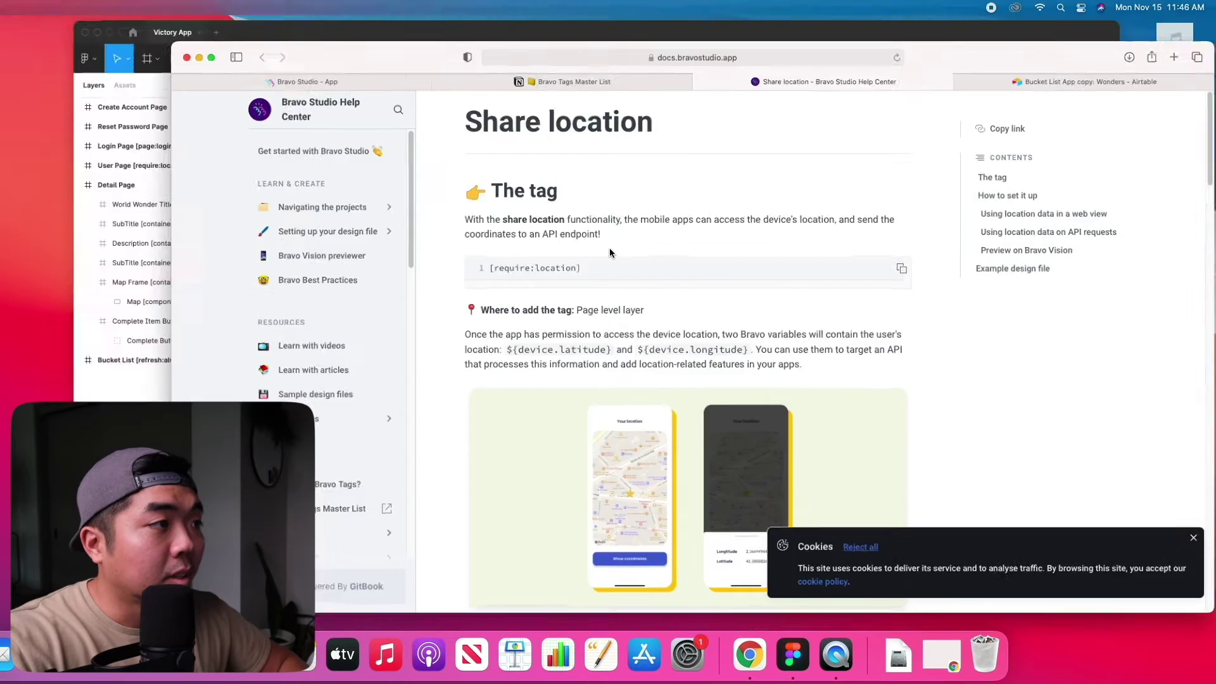
left_click(252, 248)
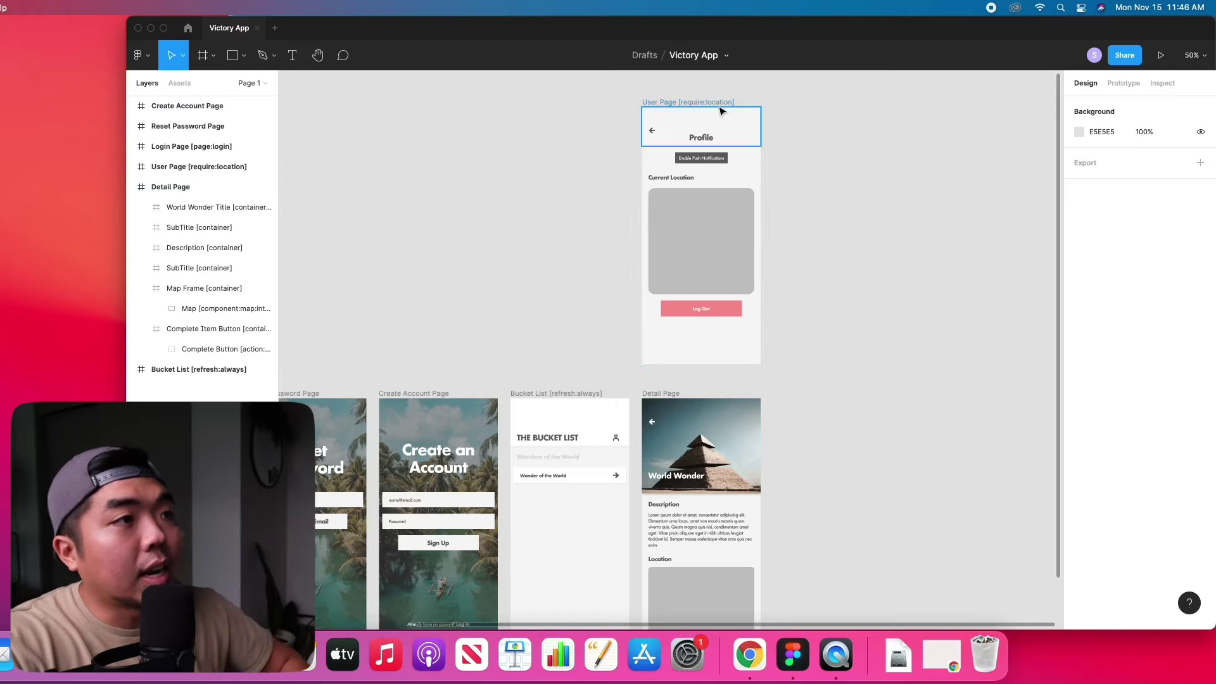
left_click(132, 187)
double_click(184, 168)
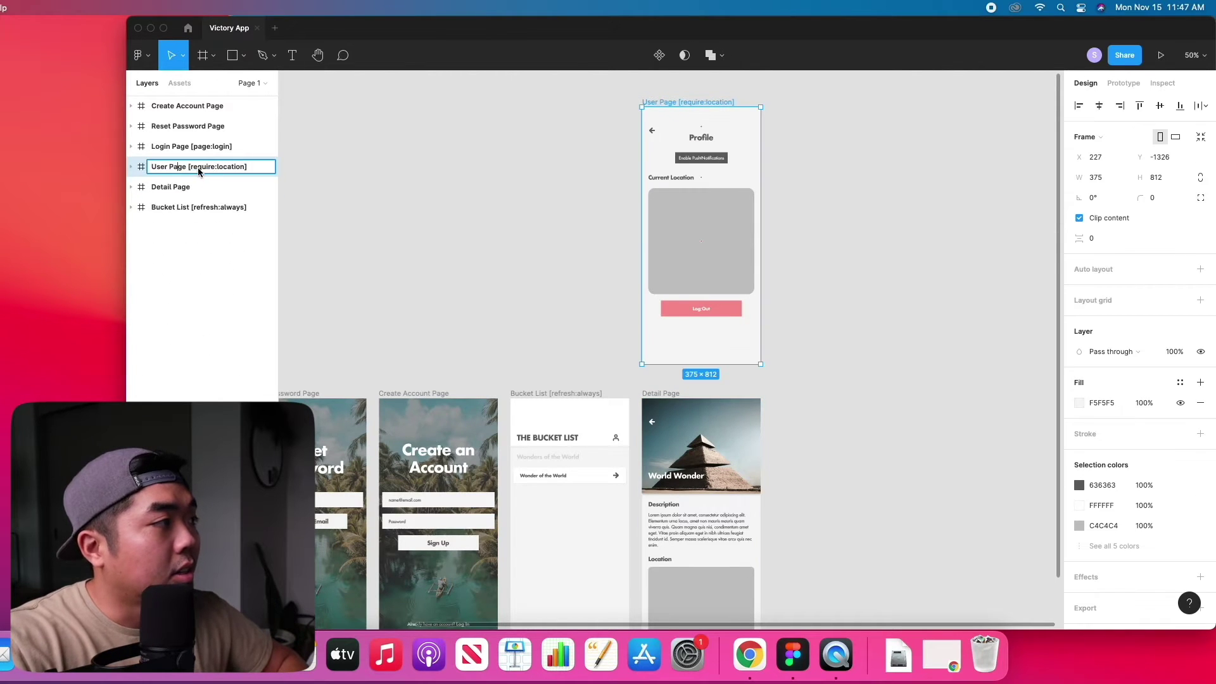
left_click_drag(241, 169, 191, 169)
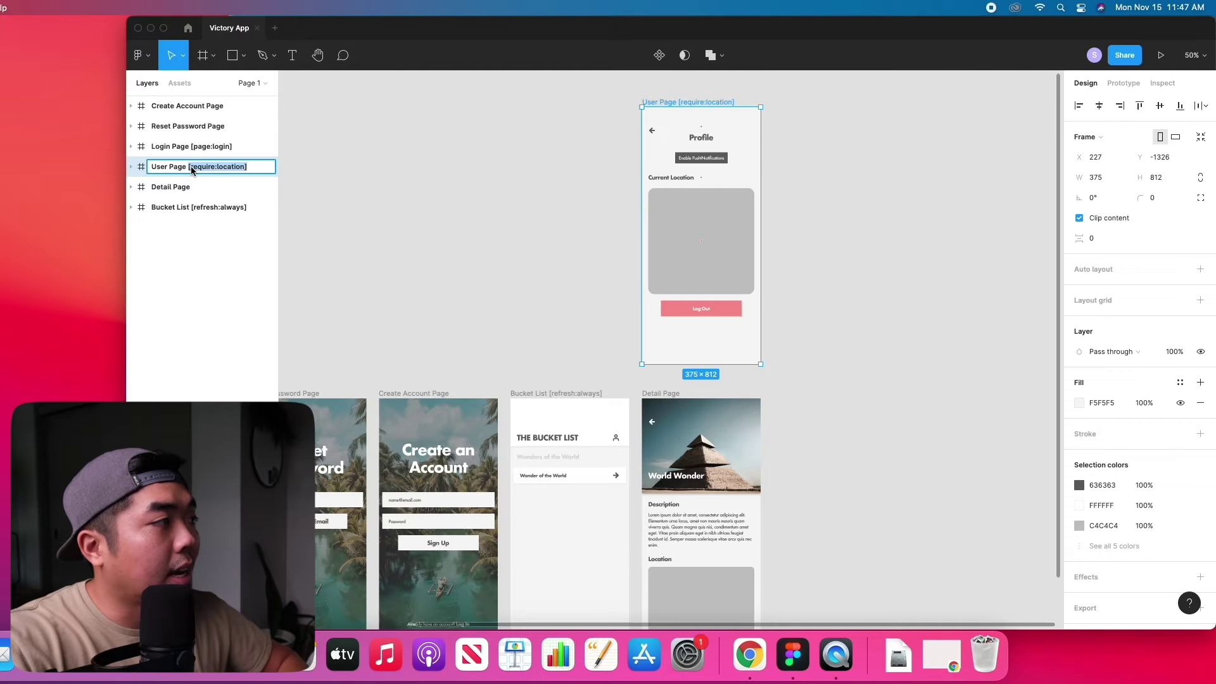
left_click(549, 185)
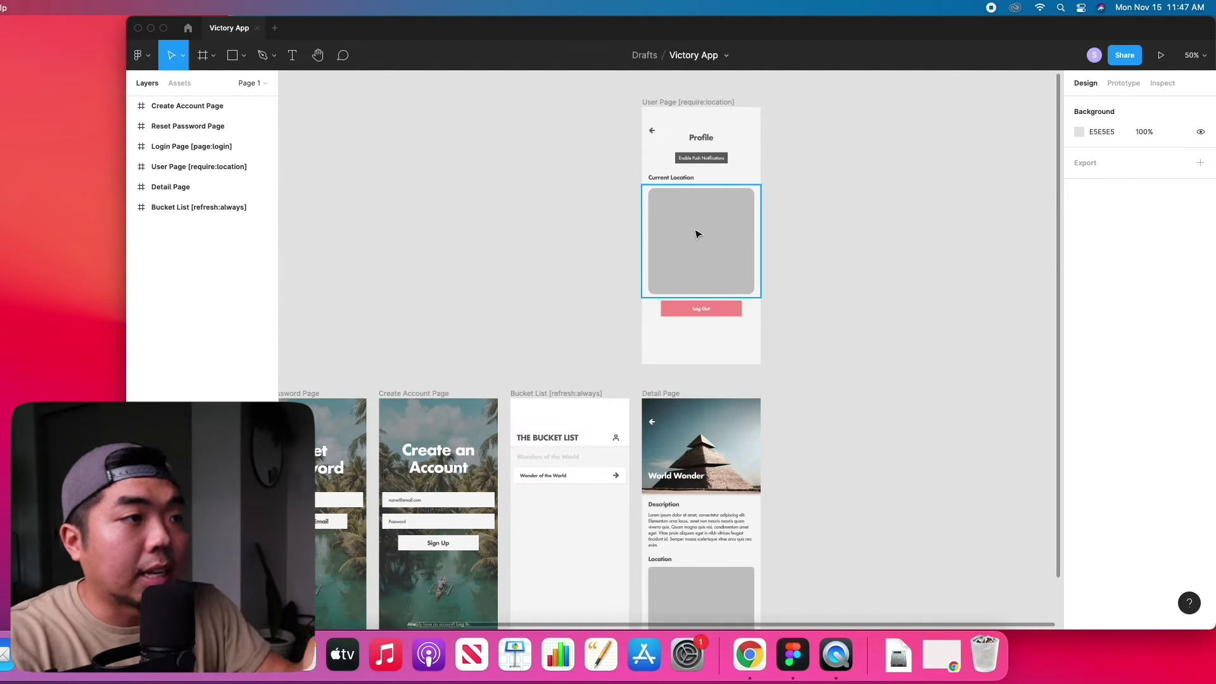
- Review the map rectangle's Google Maps web-view tag using device latitude and longitude, then return to the help page
double_click(694, 276)
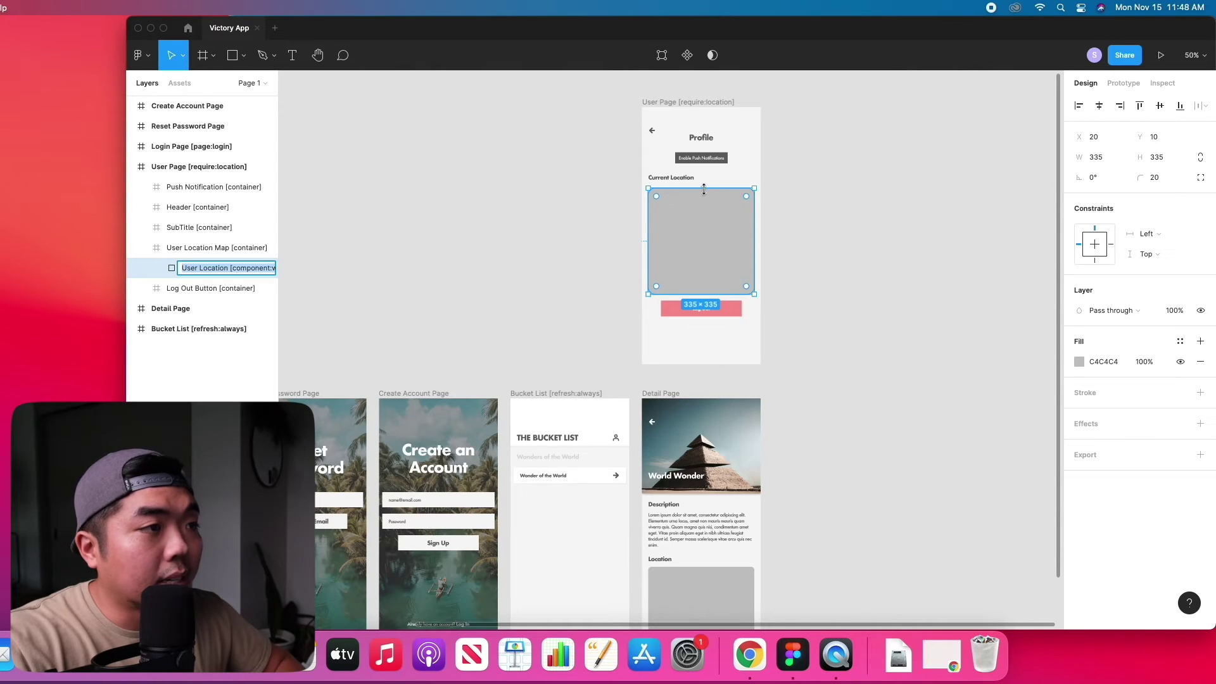
left_click(232, 268)
mouse_move(230, 267)
left_mouse_down()
mouse_move(279, 268)
mouse_move(211, 271)
left_mouse_up()
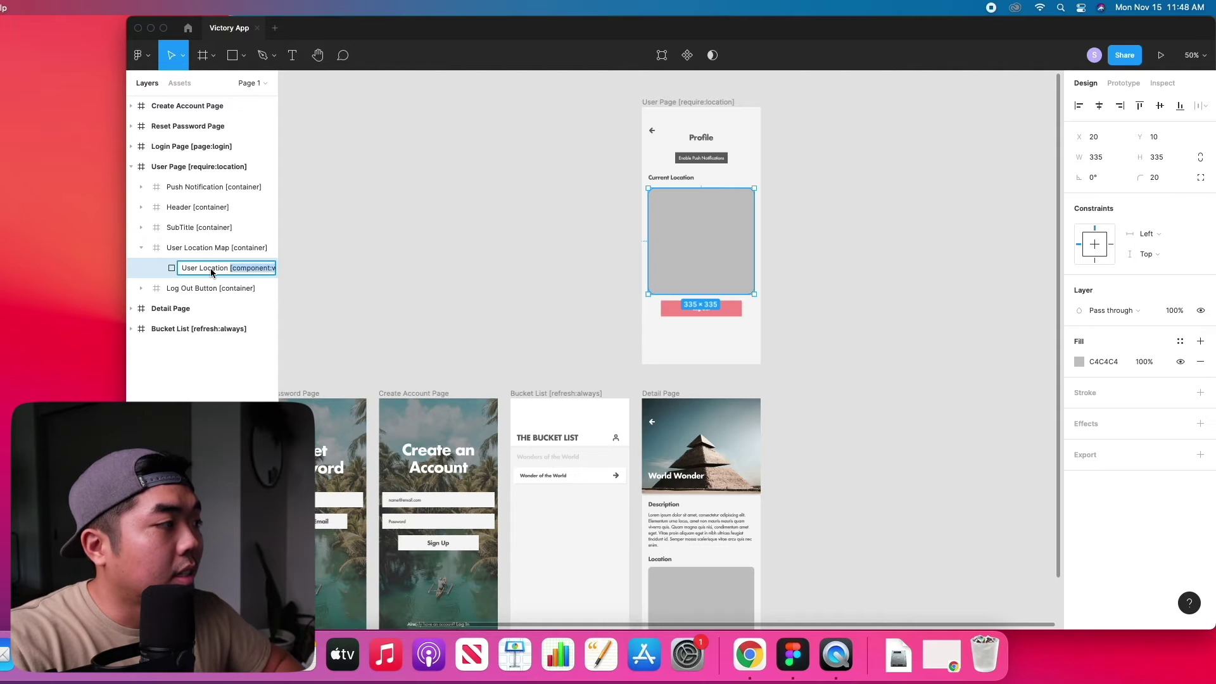
key("shift+Right")
key("shift+Right")
key("shift+Right")
key("shift+Right")
key("shift+Right")
key("shift+Right")
key("shift+Right")
key("shift+Right")
key("shift+Right")
key("shift+Right")
key("shift+Right")
key("shift+Right")
key("shift+Right")
key("shift+Right")
key("shift+Right")
key("shift+Right")
key("shift+Right")
key("shift+Right")
key("shift+Right")
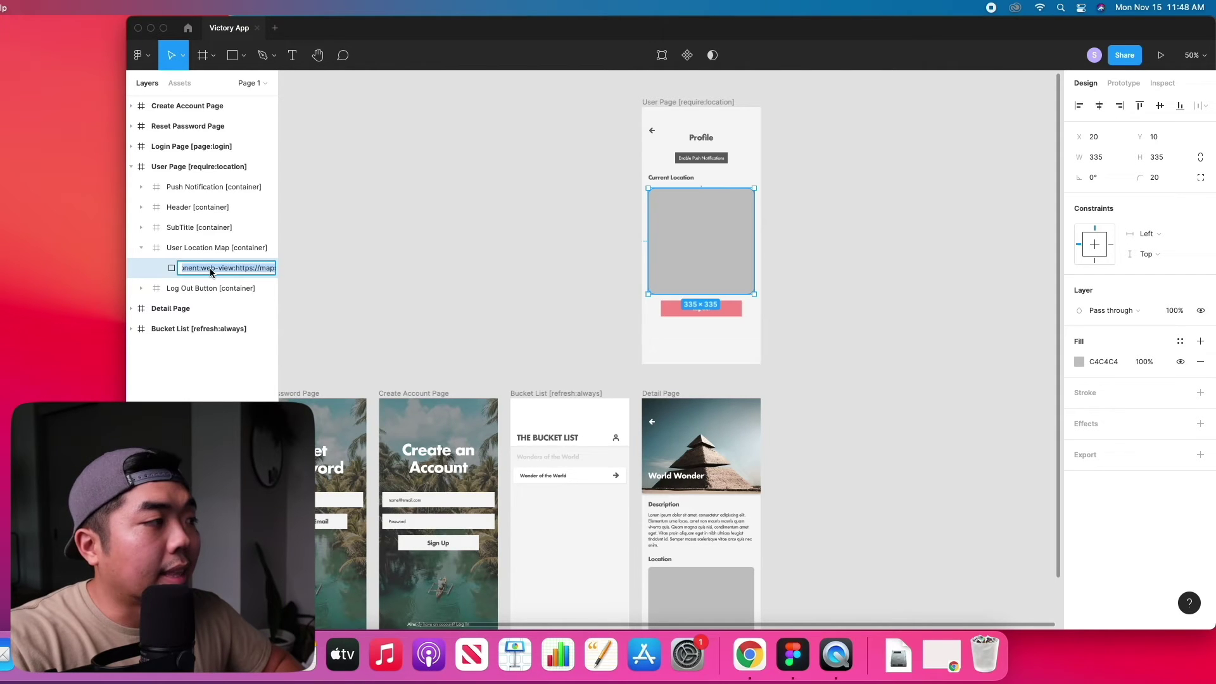
key("shift+Right")
key("shift+Right")
key("shift+Right")
key("shift+Right")
key("shift+Right")
key("shift+Right")
key("shift+Right")
key("shift+Right")
key("shift+Right")
key("shift+Right")
key("shift+Right")
key("shift+Right")
key("shift+Right")
key("shift+Right")
key("shift+Right")
key("shift+Right")
key("shift+Right")
key("shift+Right")
key("shift+Right")
key("shift+Right")
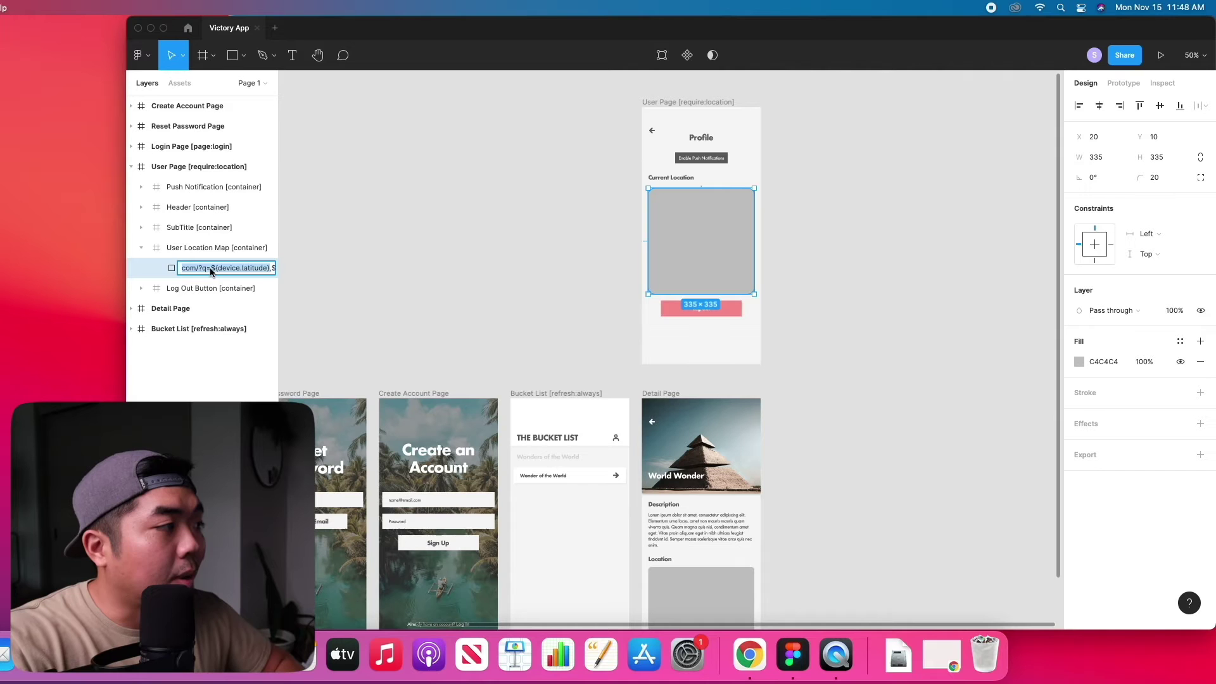
key("shift+Right")
key("shift+Right")
key("shift+Right")
key("shift+Right")
key("shift+Right")
key("shift+Right")
key("shift+Right")
key("shift+Right")
key("shift+Right")
key("shift+Right")
key("shift+Right")
key("shift+Right")
key("shift+Right")
key("shift+Right")
key("shift+Right")
key("shift+Right")
key("shift+Right")
key("shift+Right")
key("shift+Right")
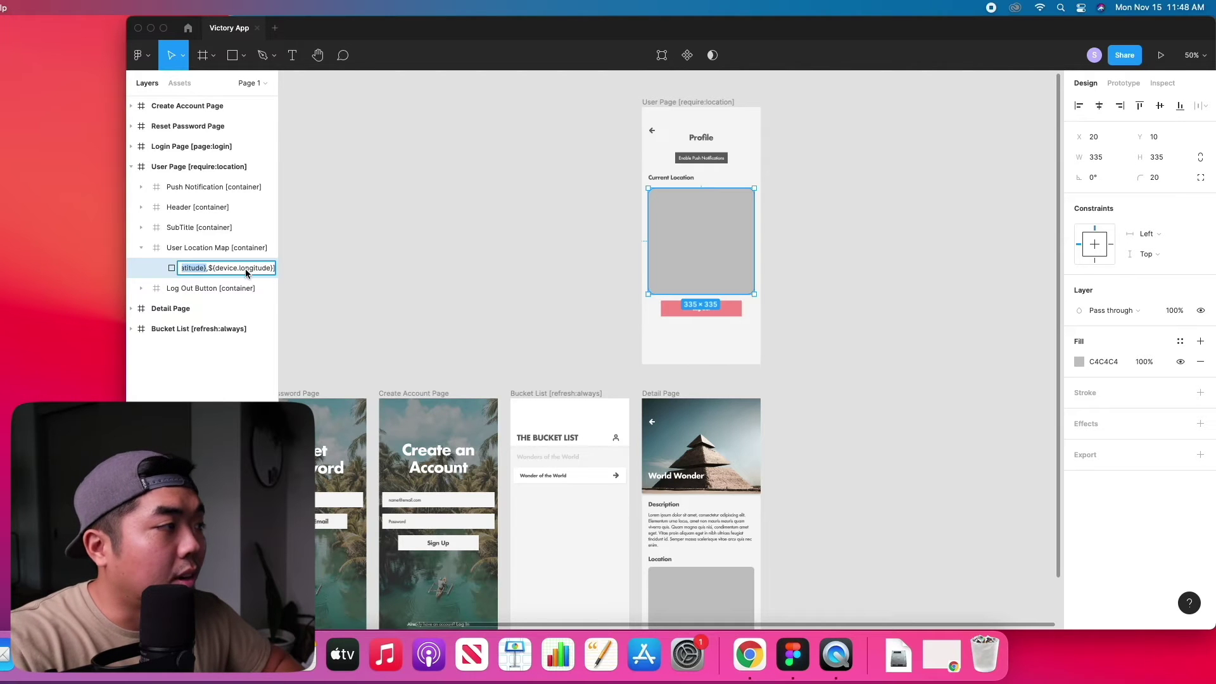
key("ctrl+Up")
left_click(516, 261)
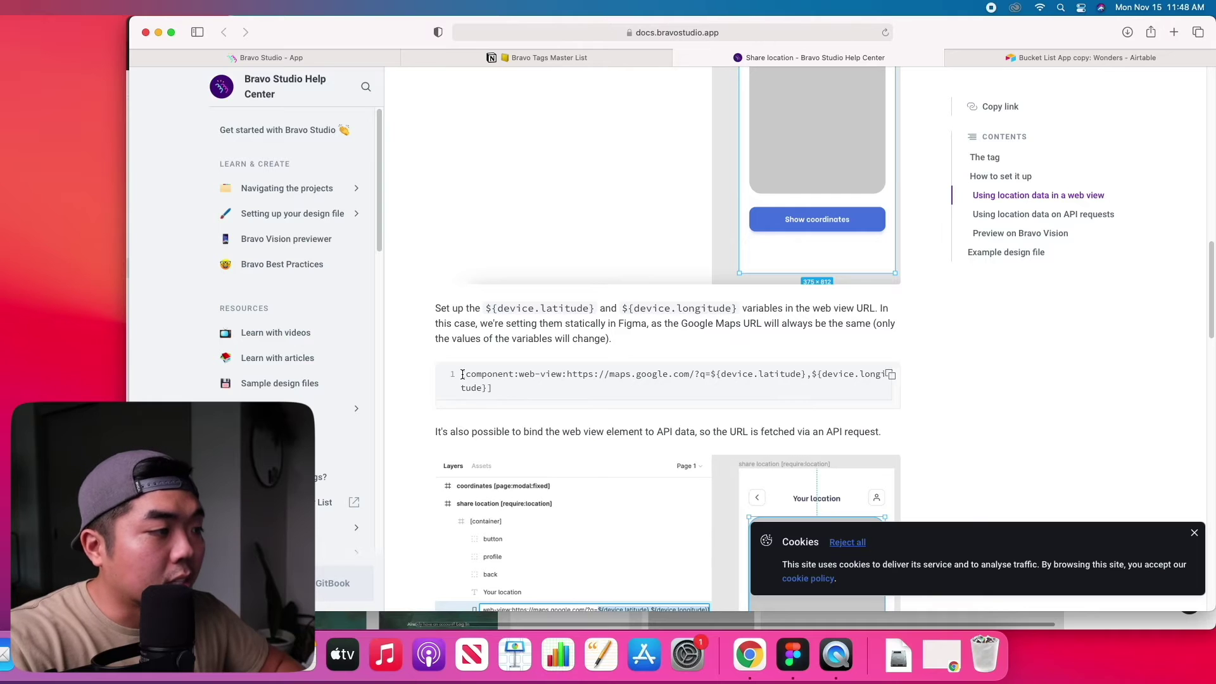
- Scroll the Share location article to the httpbin API-request example passing ${device.latitude} and ${device.longitude}
left_click_drag(463, 374, 501, 392)
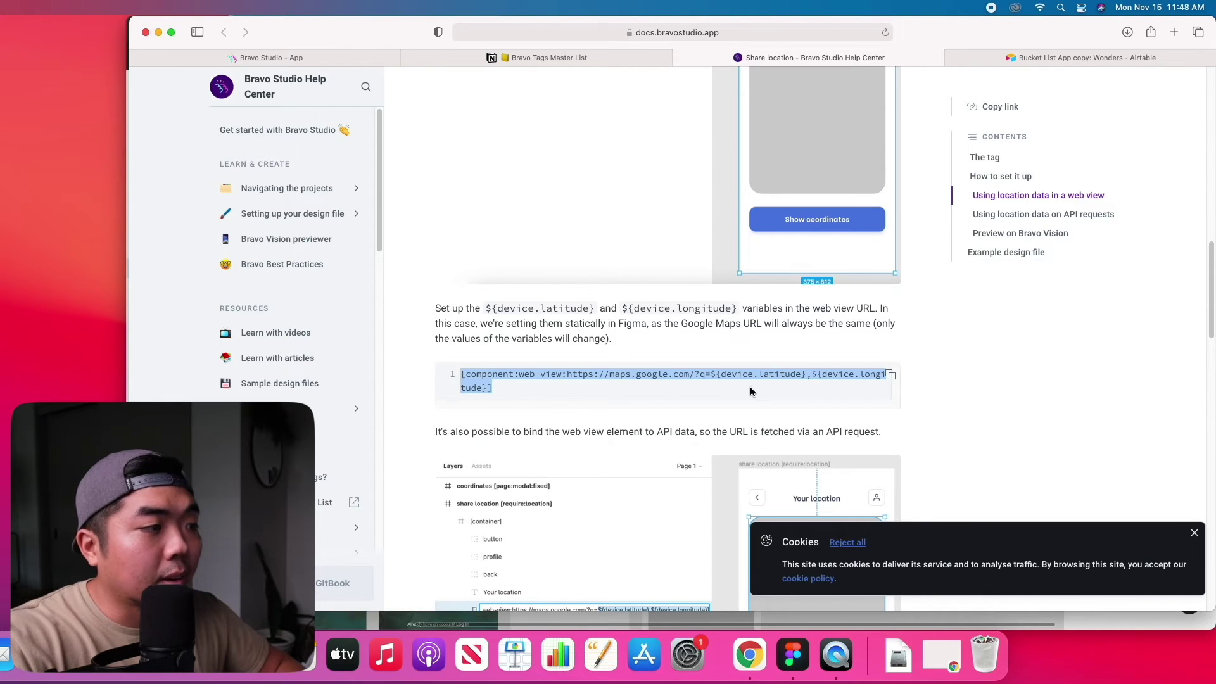
scroll(682, 434, "down", 2)
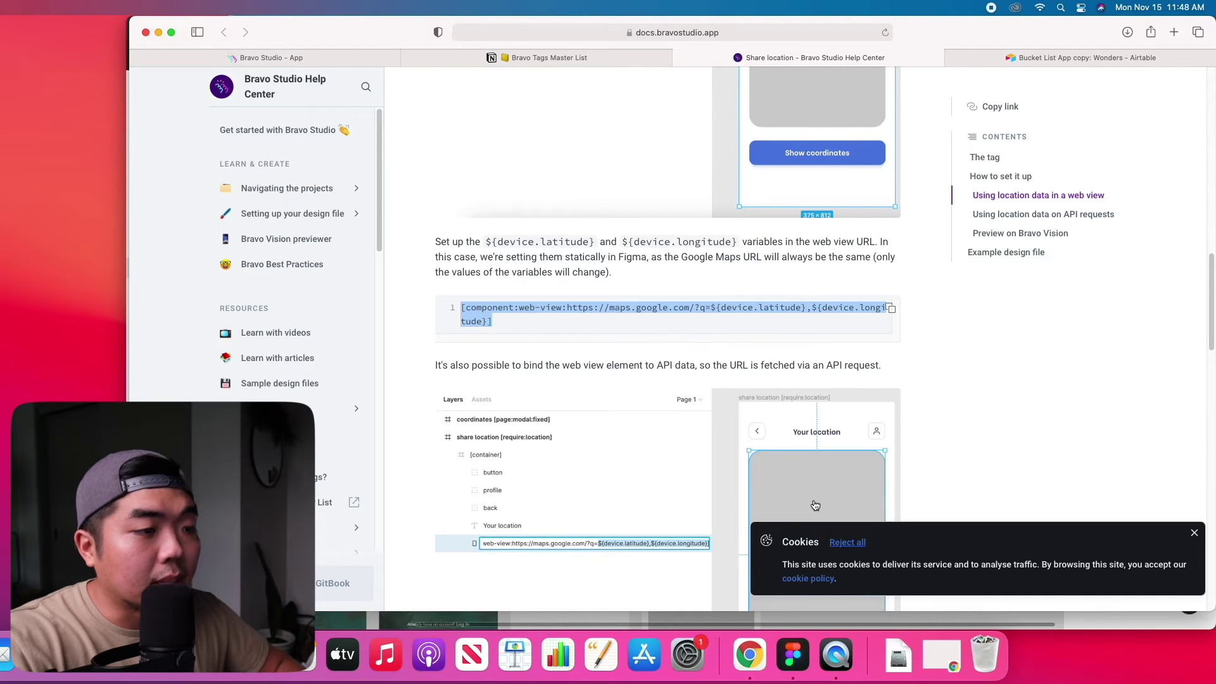
scroll(816, 505, "down", 2)
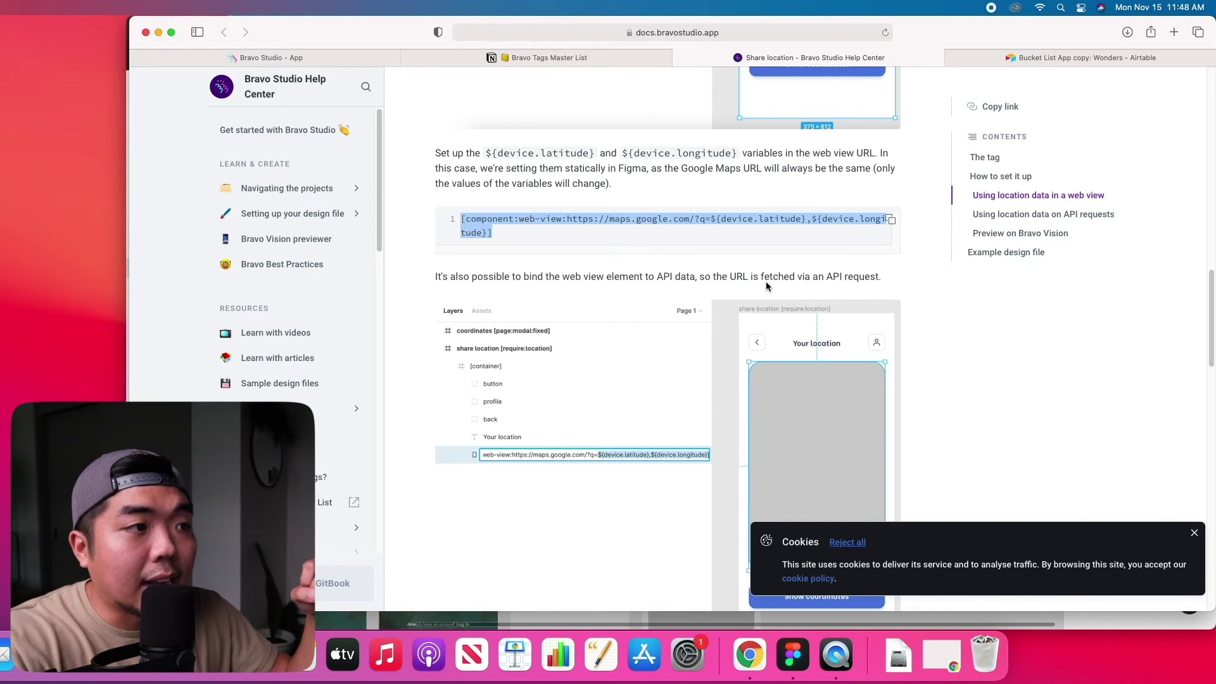
scroll(766, 287, "down", 5)
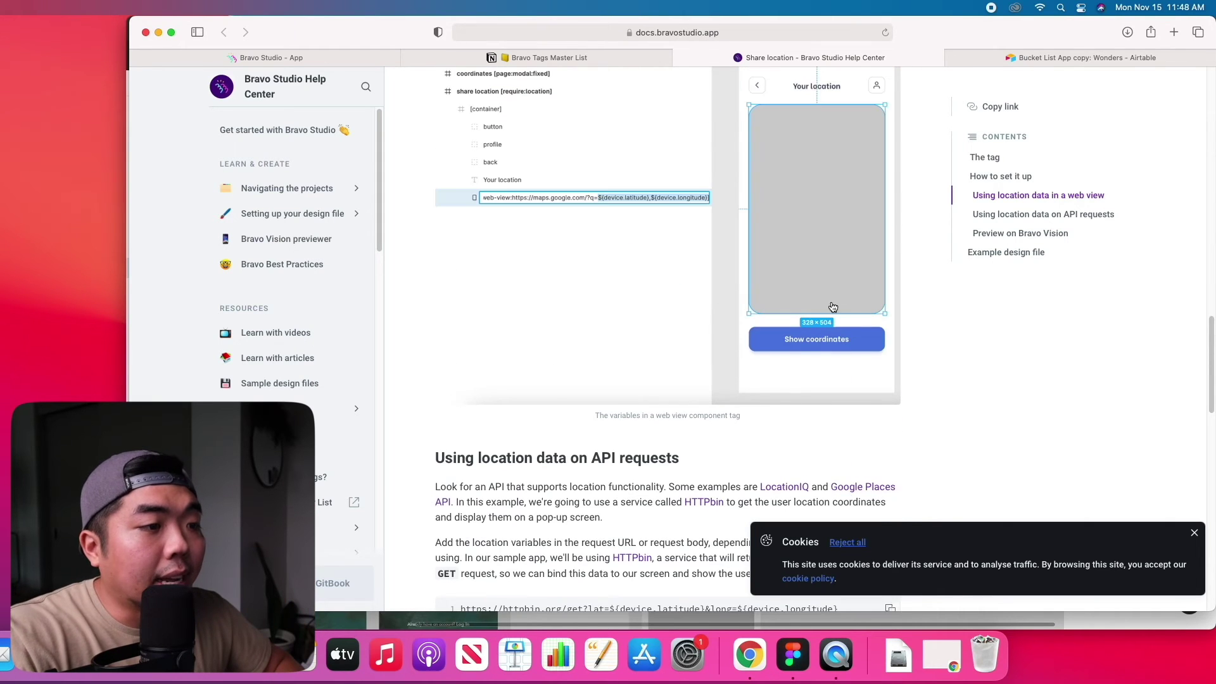
scroll(570, 359, "down", 5)
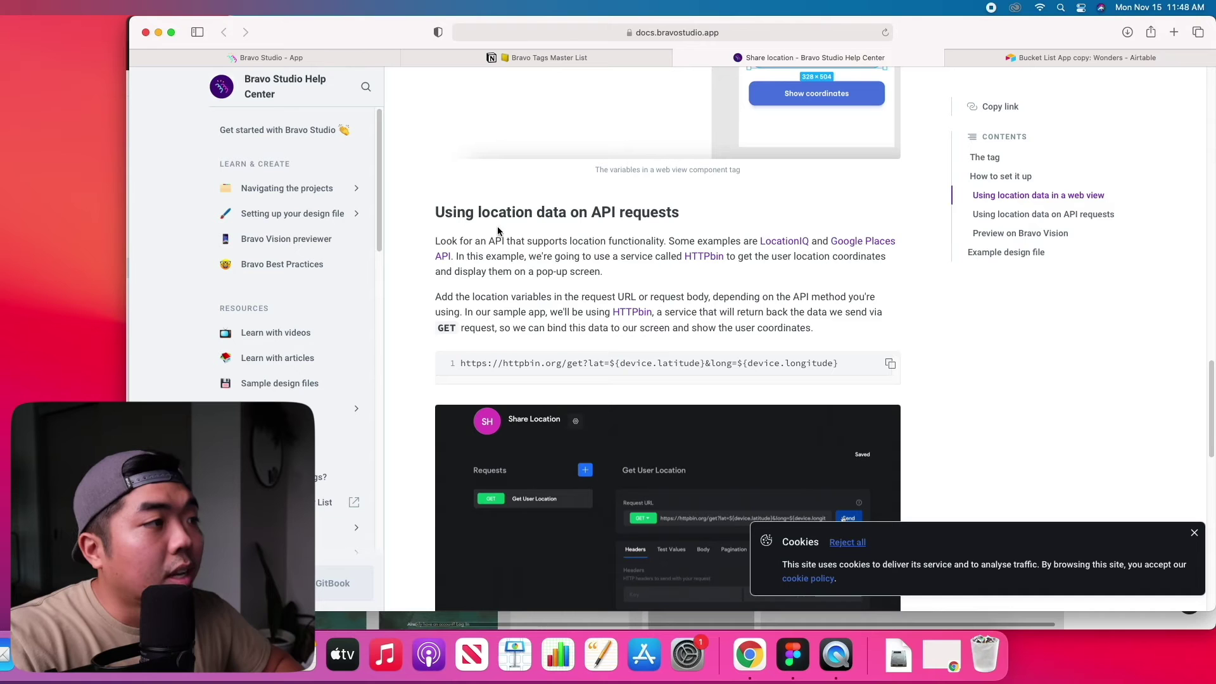
scroll(557, 266, "down", 1)
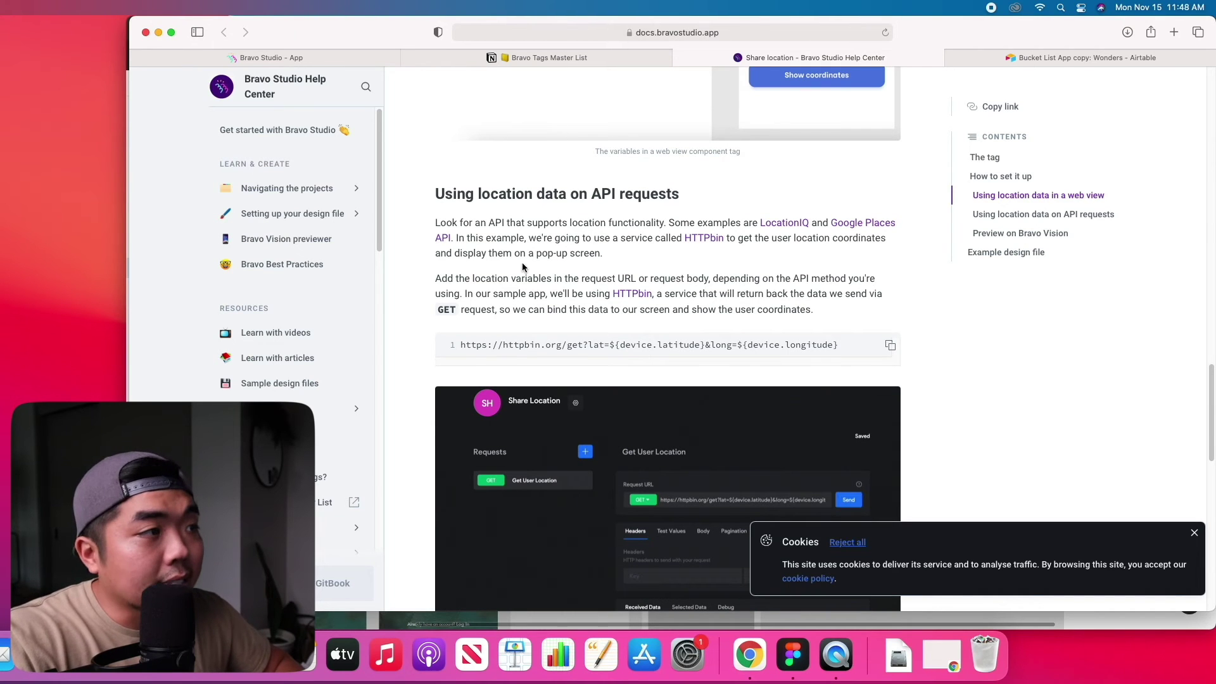
- Open the Victory App Share Location API collection in Bravo Studio
left_click(295, 61)
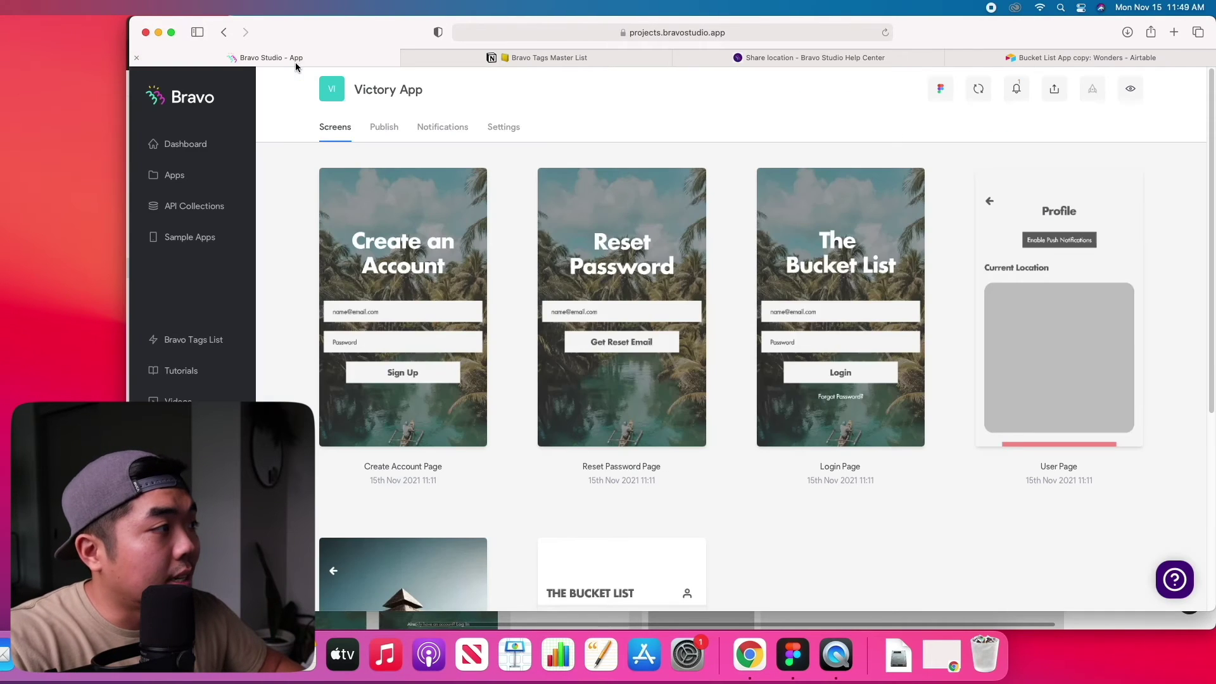
left_click(208, 214)
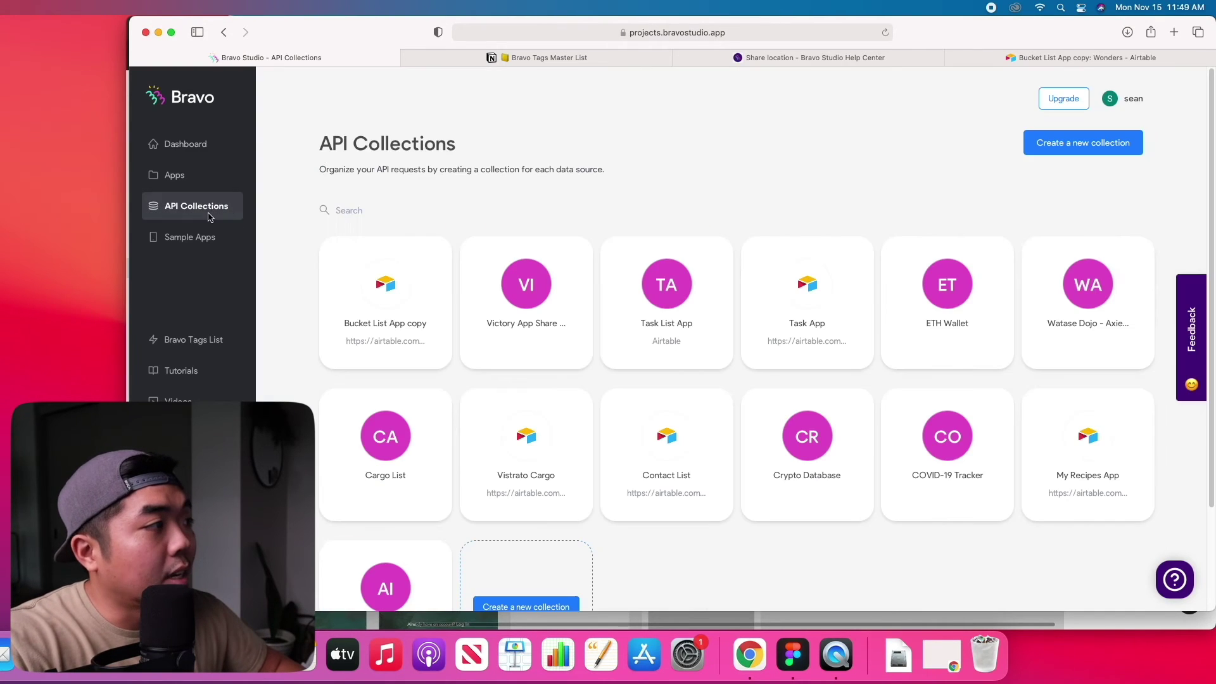
left_click(511, 302)
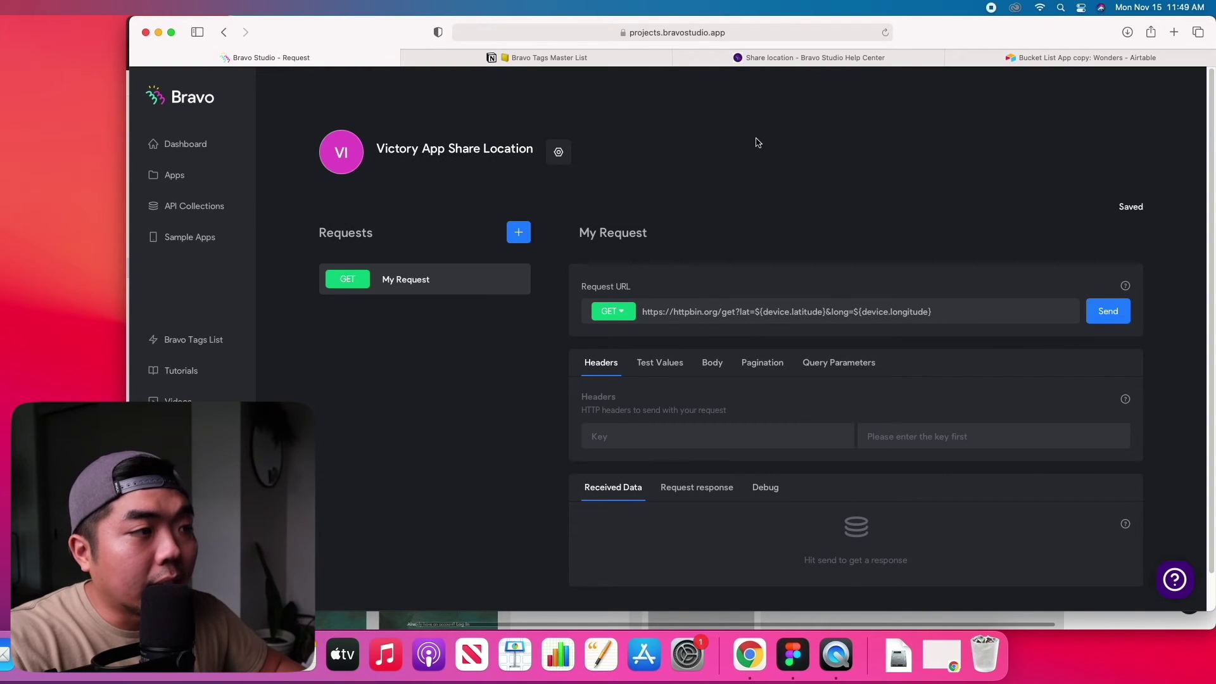
- Copy the httpbin location URL from the guide into My Request and send it, returning .data.args.lat and .data.args.long
left_click(846, 58)
scroll(565, 303, "down", 3)
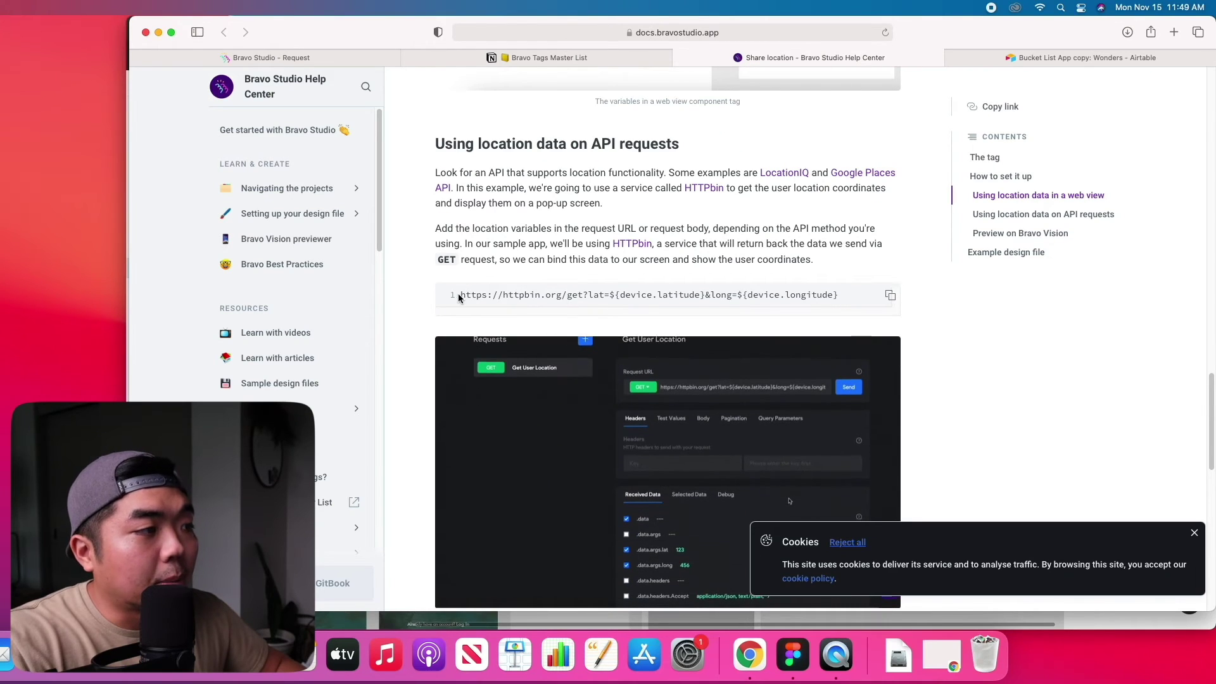
left_click_drag(461, 296, 840, 297)
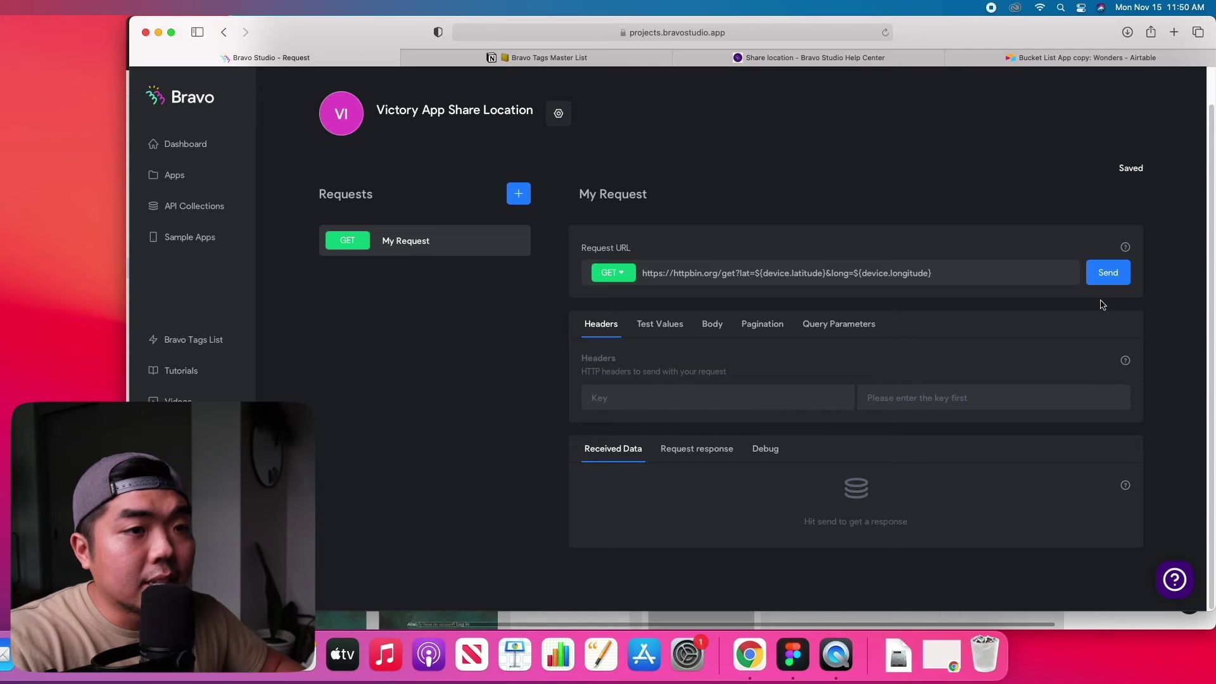
left_click(1105, 275)
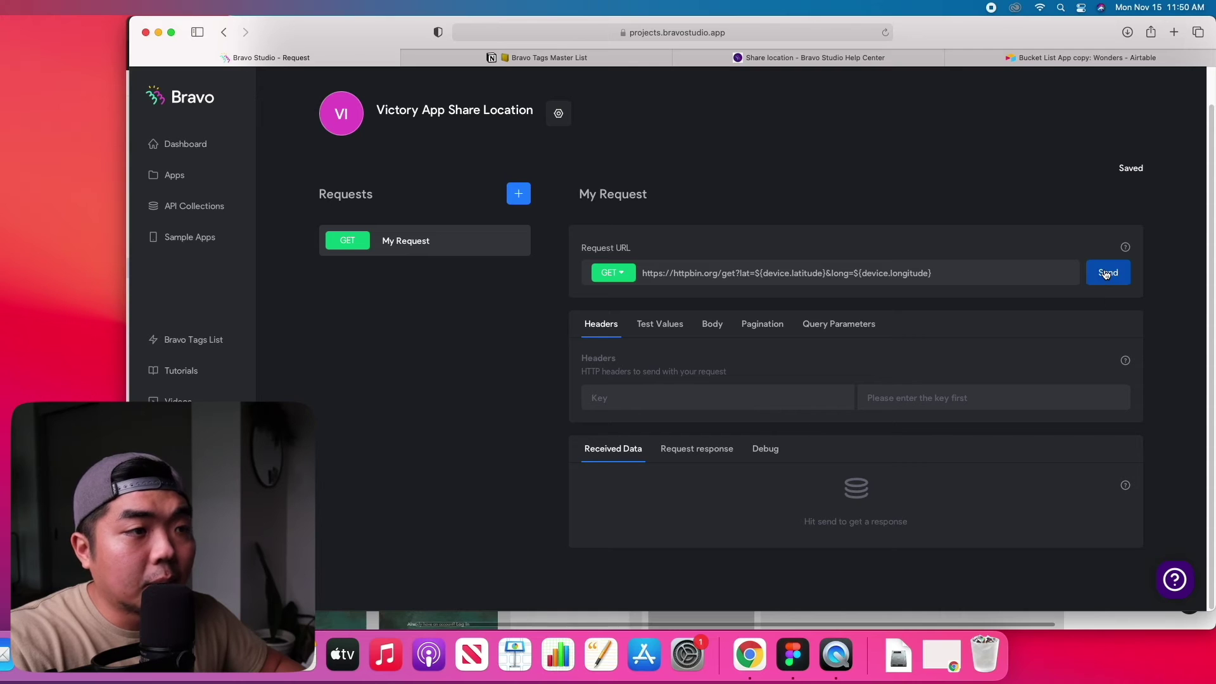
scroll(607, 565, "down", 1)
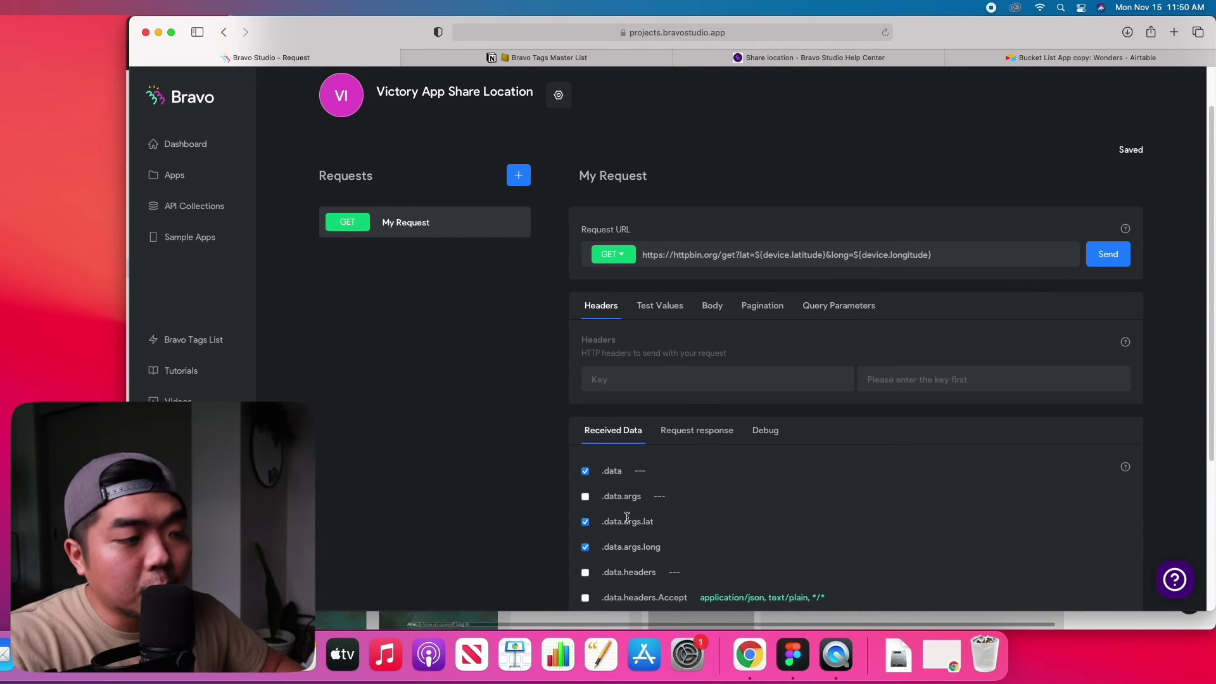
left_click(172, 175)
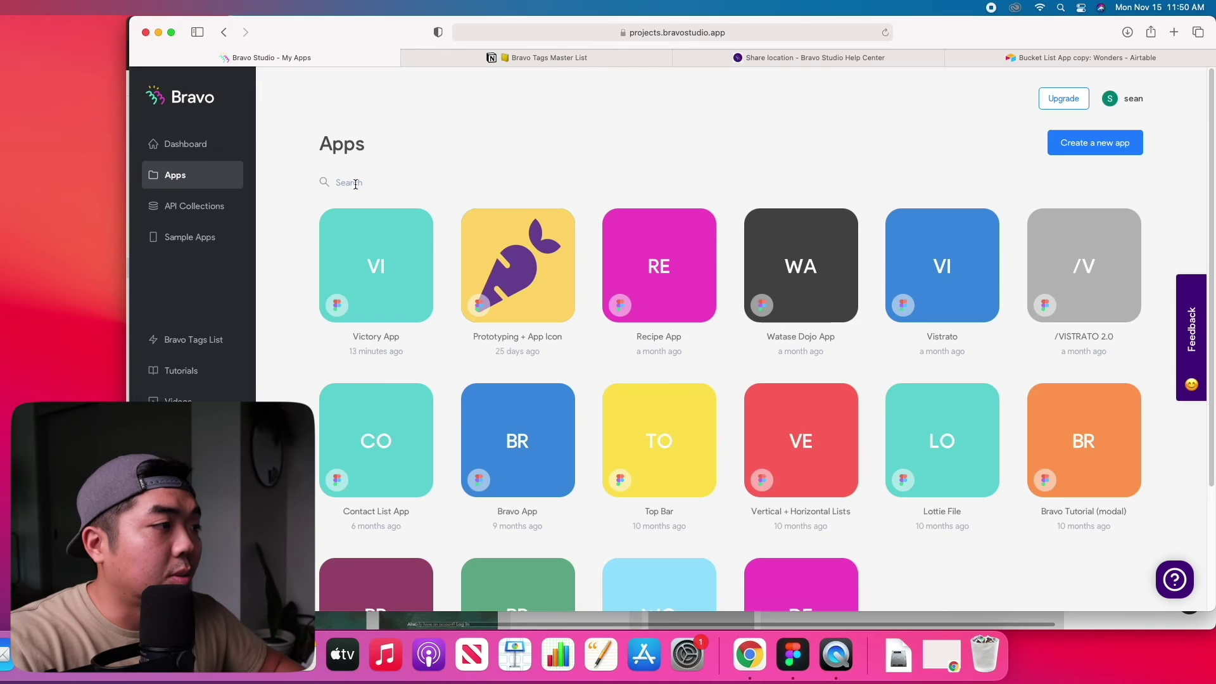
left_click(393, 271)
scroll(718, 494, "down", 3)
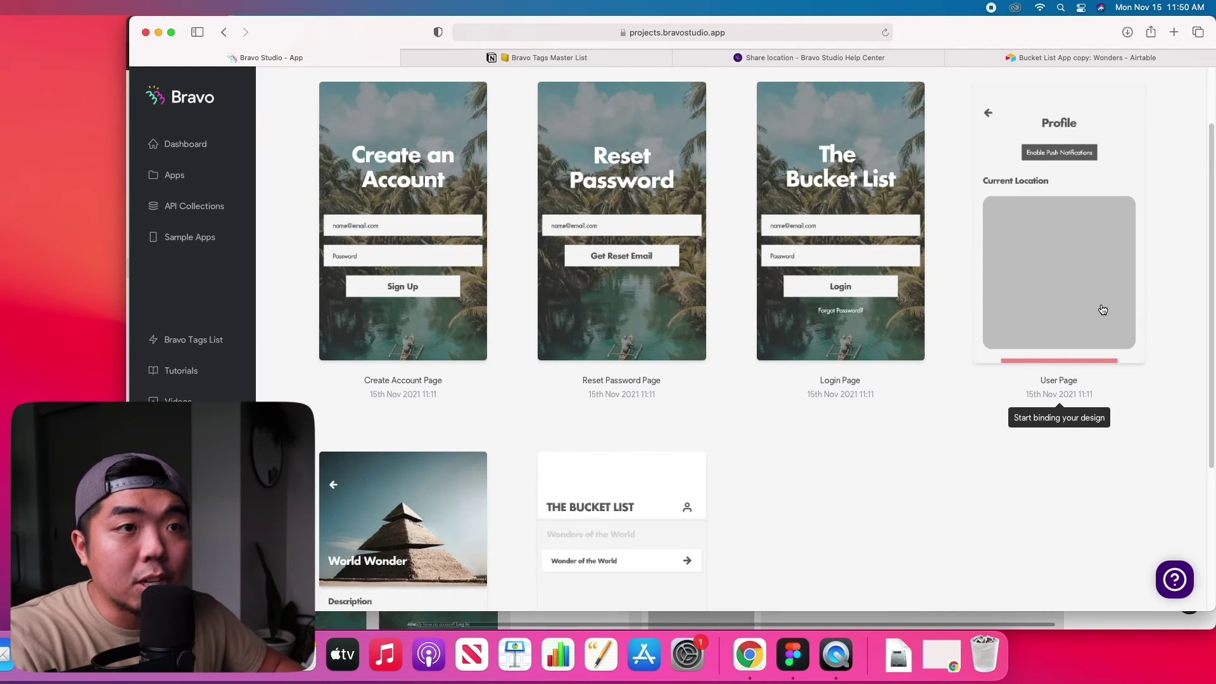
scroll(1065, 274, "up", 1)
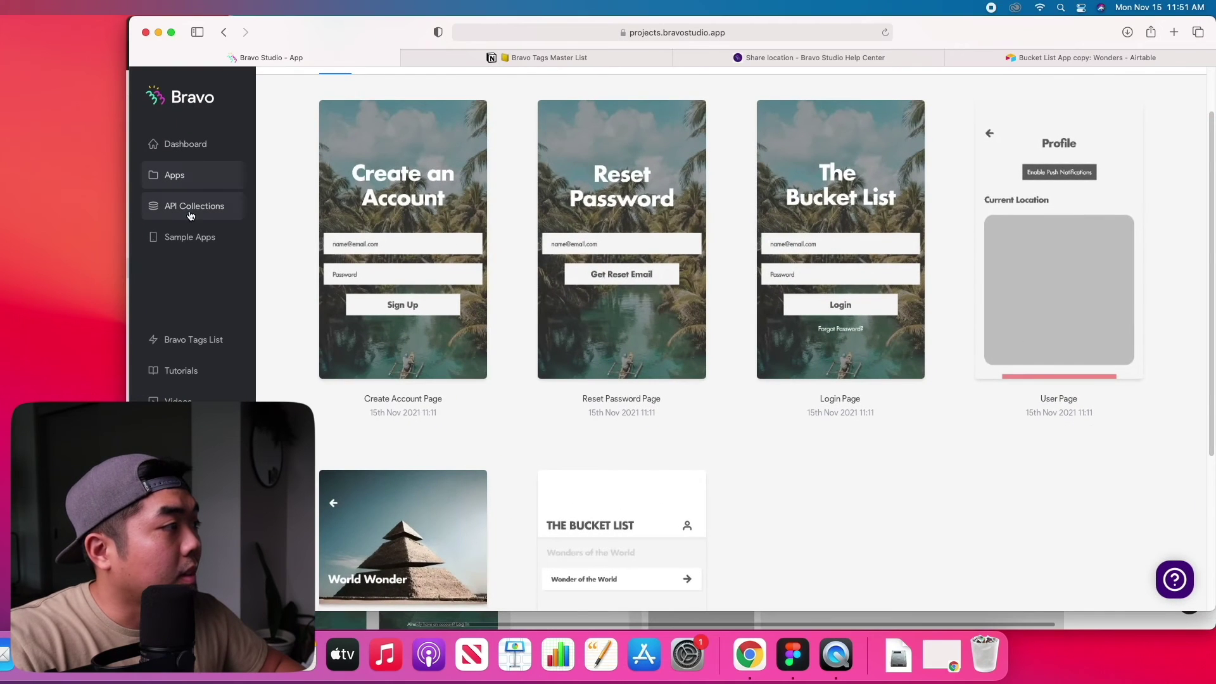
left_click(190, 215)
left_click(570, 252)
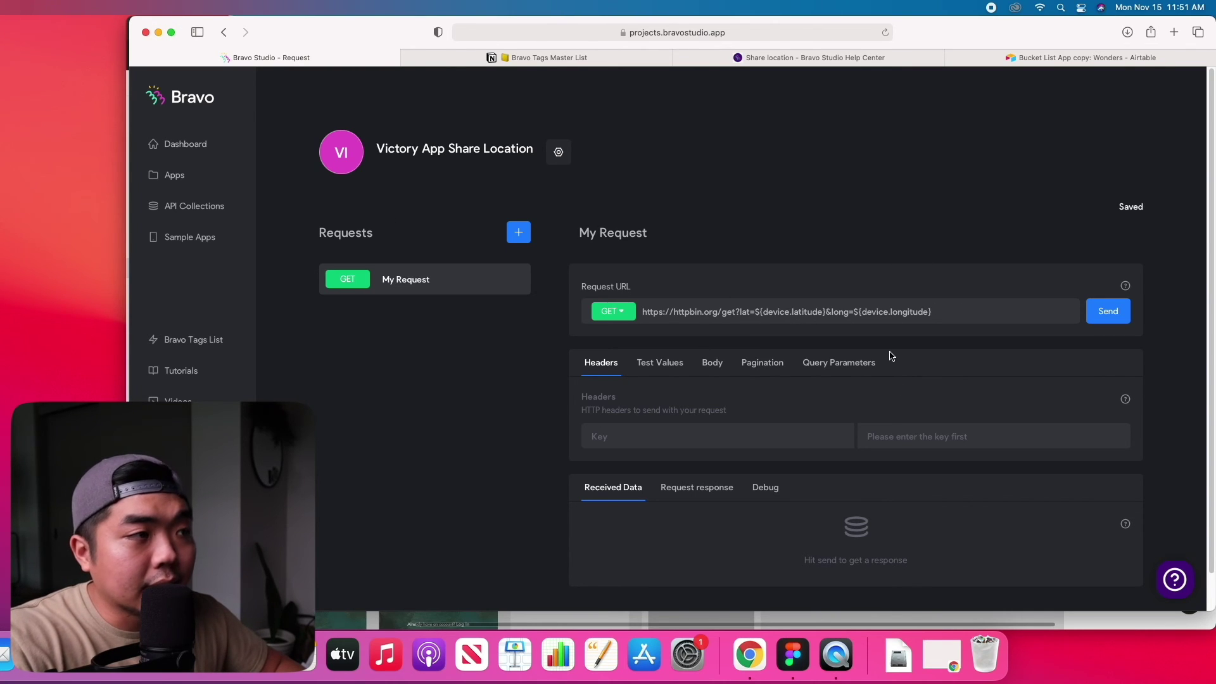
key("ctrl+Up")
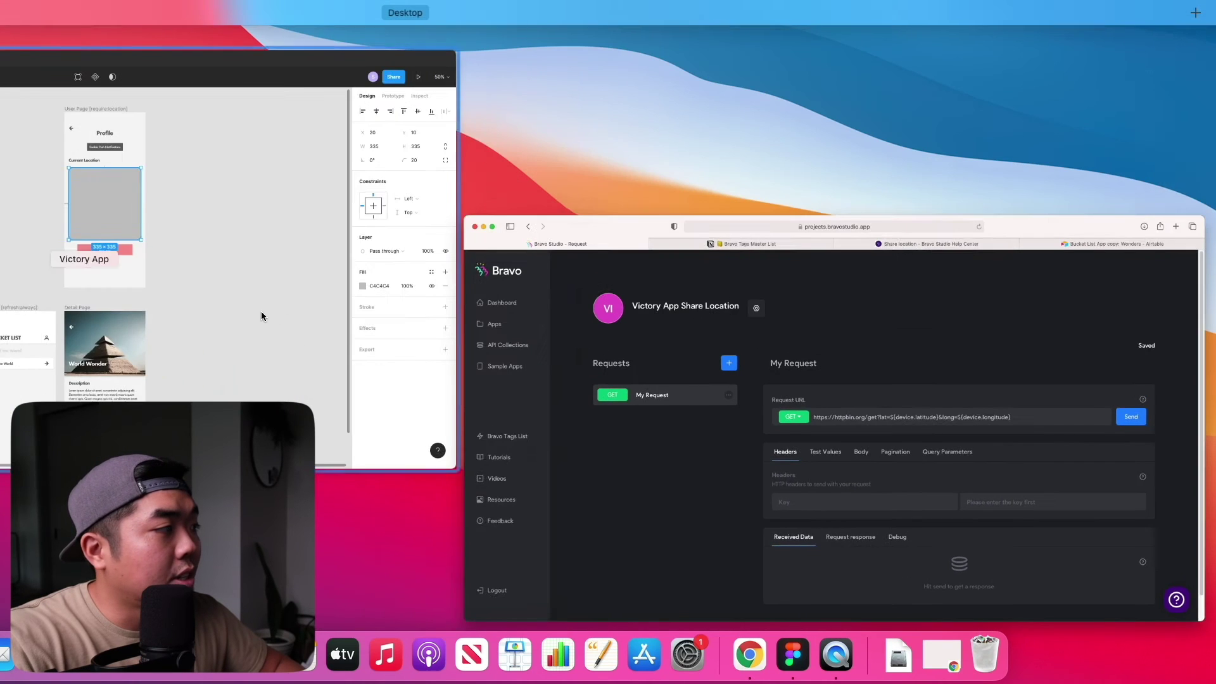
- Rename the User Location layer with the Google Maps web-view tag using device latitude and longitude
left_click(264, 315)
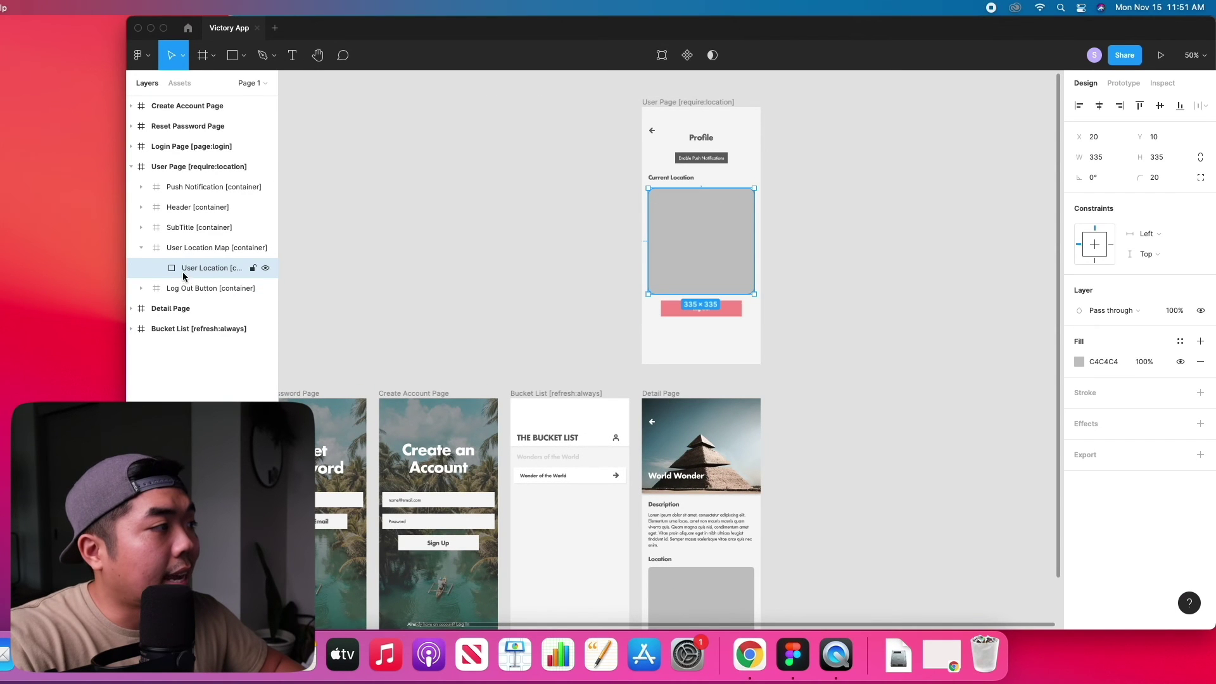
double_click(260, 267)
left_click_drag(232, 269, 287, 281)
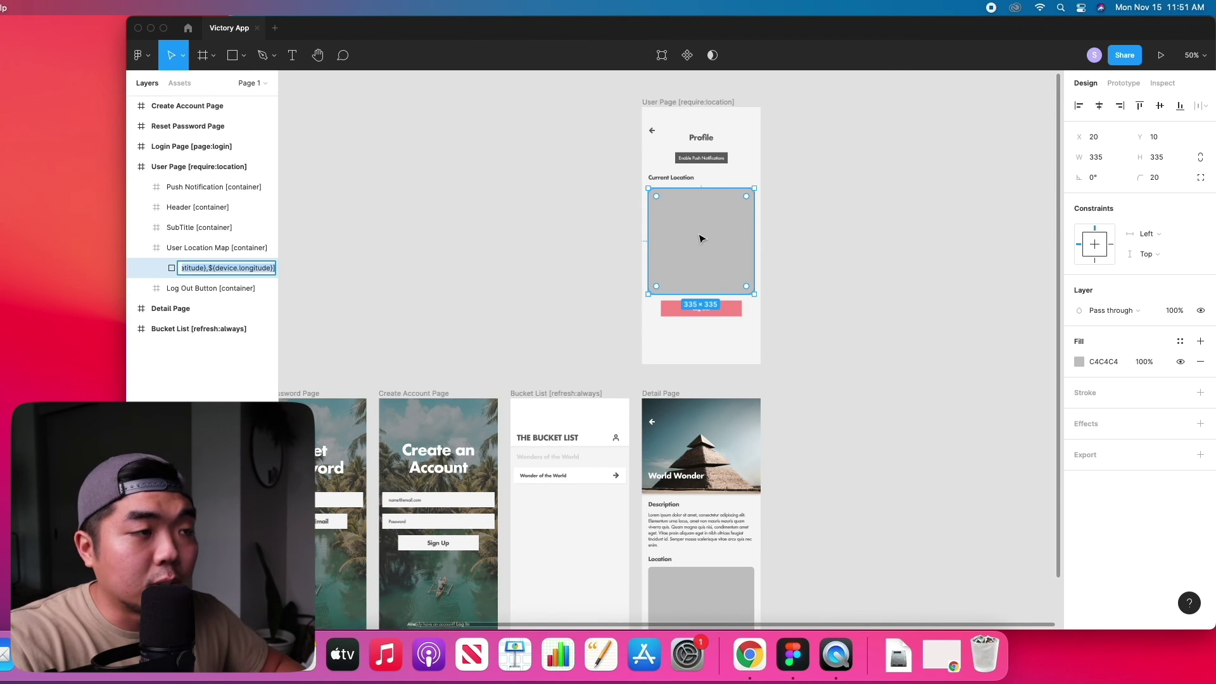
left_click(923, 270)
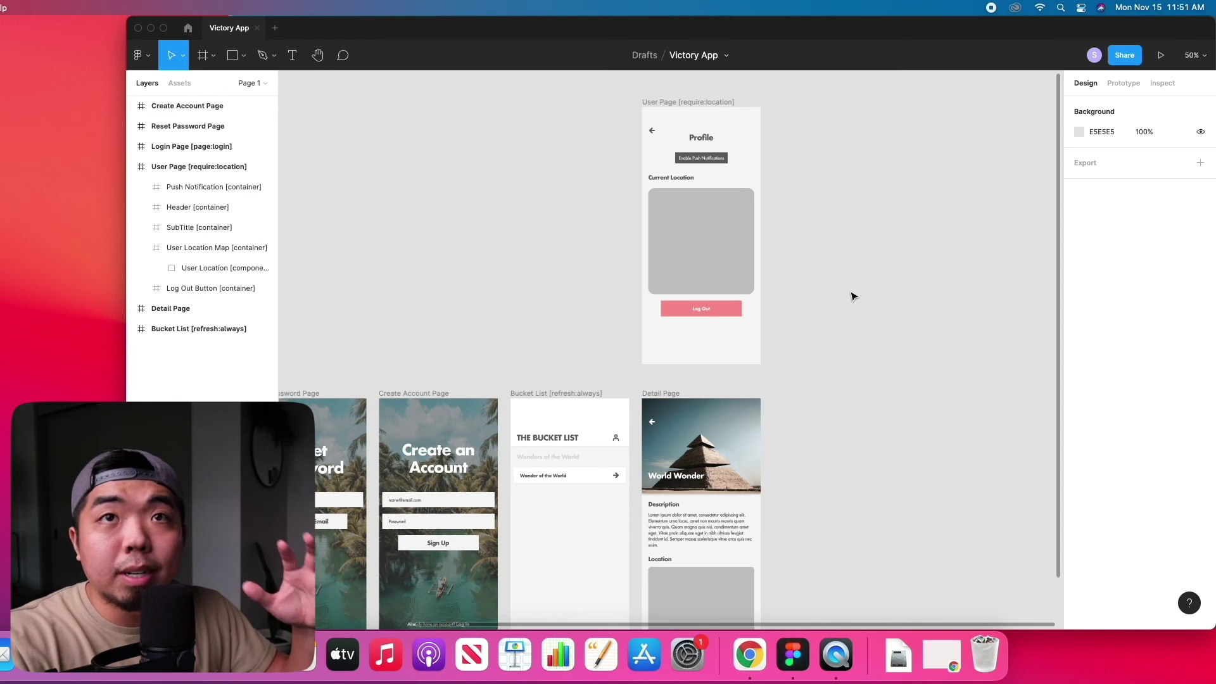